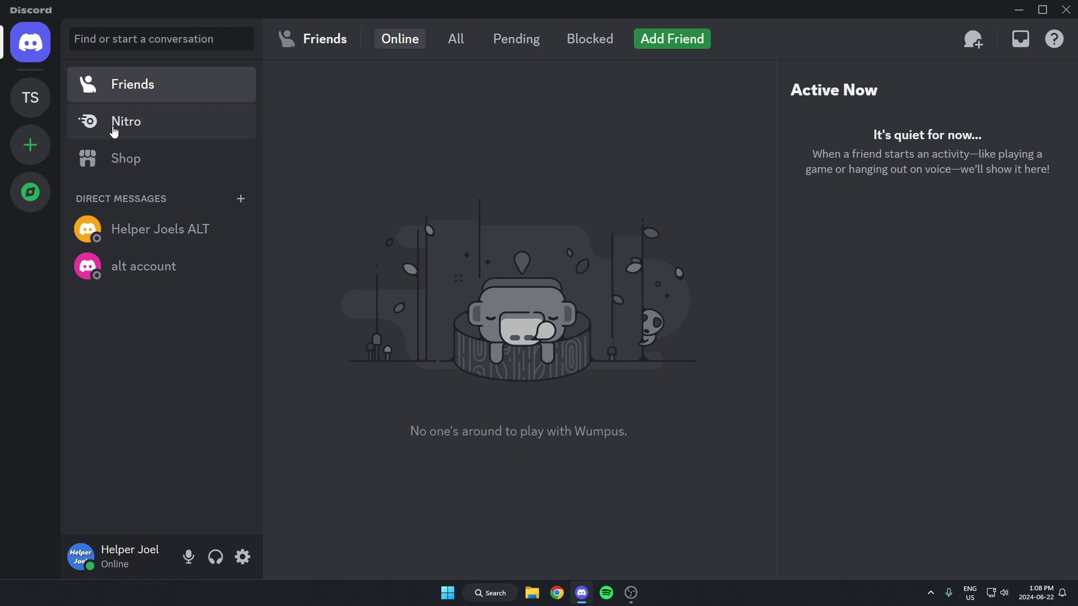
# Select the TS server icon and open the Test Server name dropdown menu
pyautogui.click(31, 99)
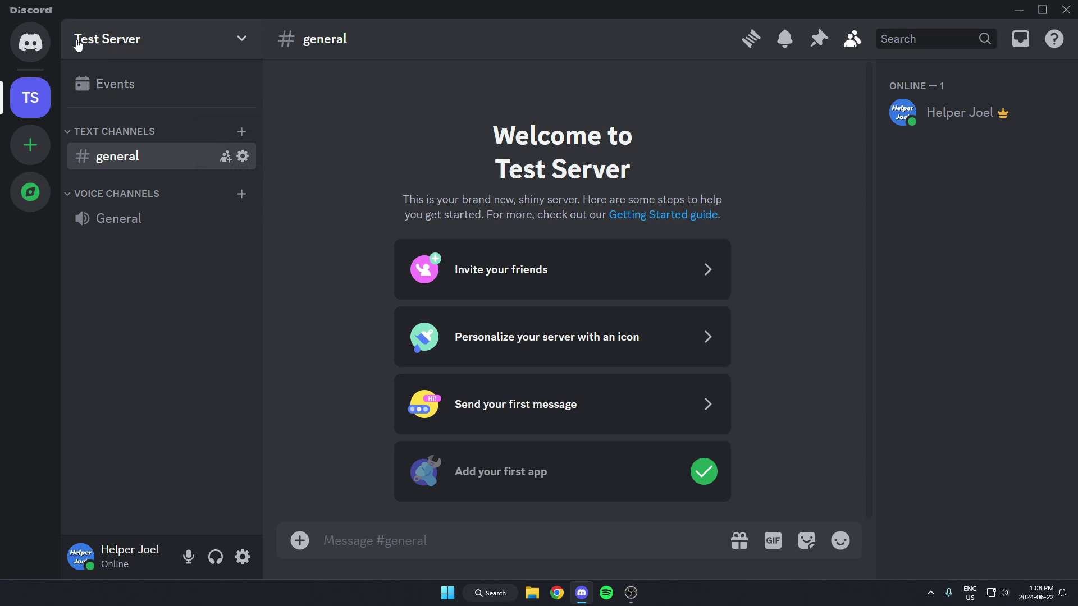
pyautogui.click(111, 44)
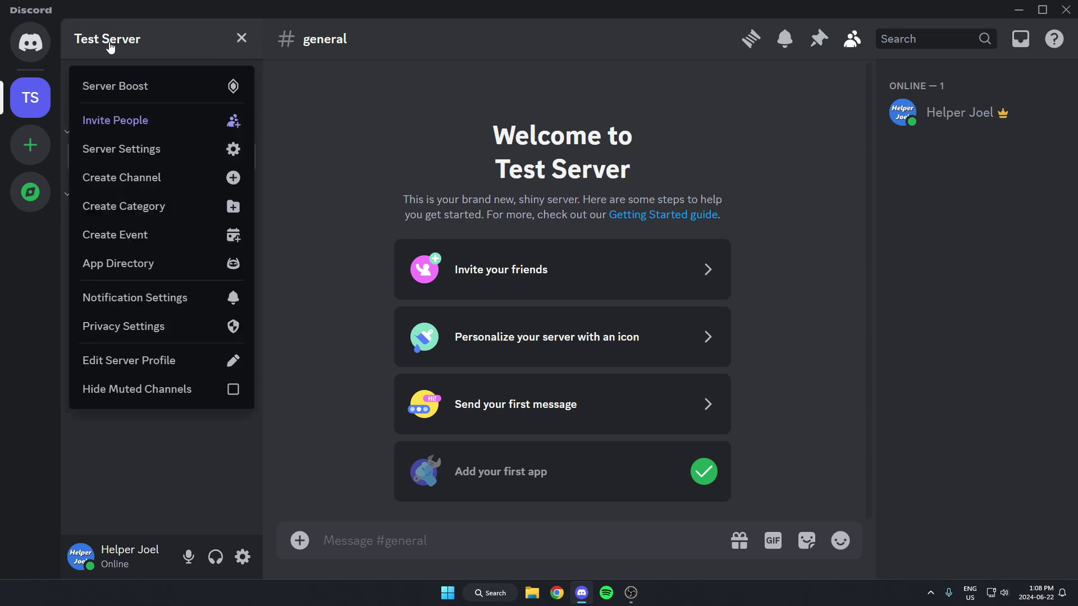
# Search the App Directory for 'dyno' and go from Dyno's Add App to its website
pyautogui.click(150, 270)
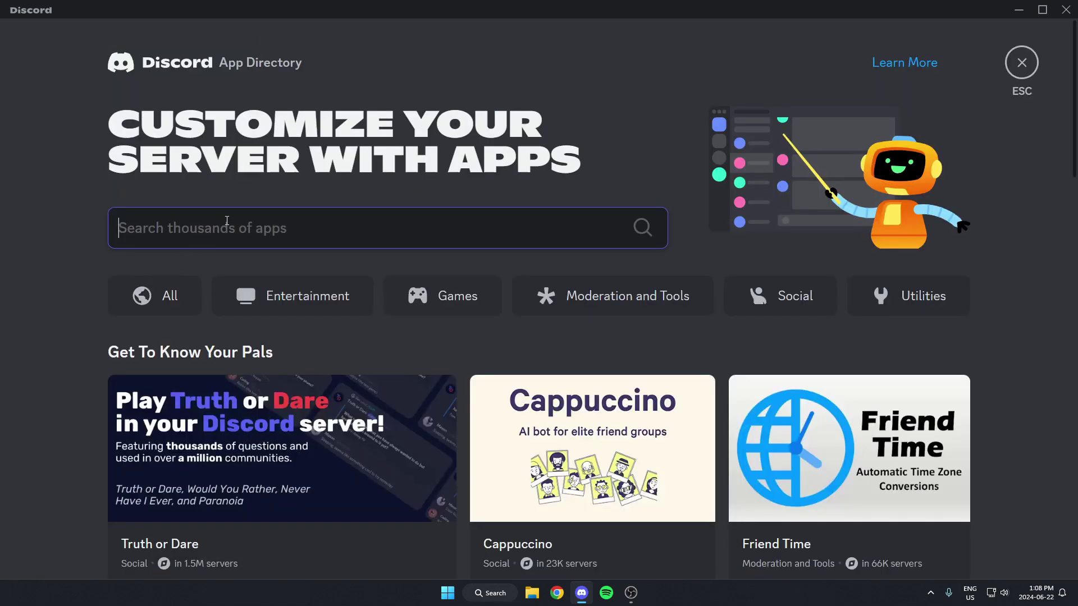
pyautogui.write('dyno')
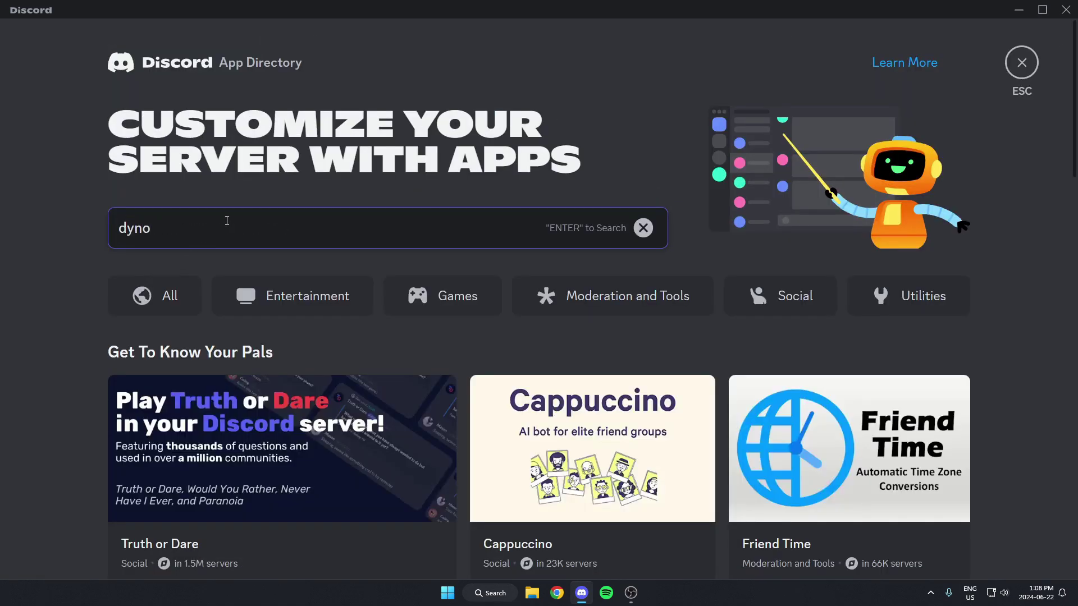
pyautogui.press('Return')
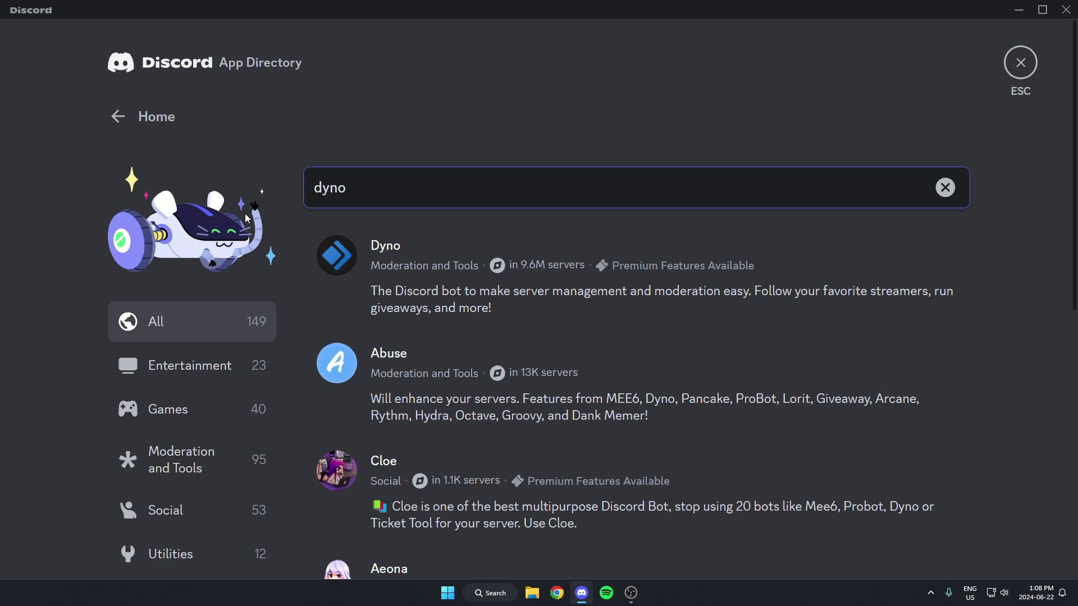
pyautogui.click(412, 253)
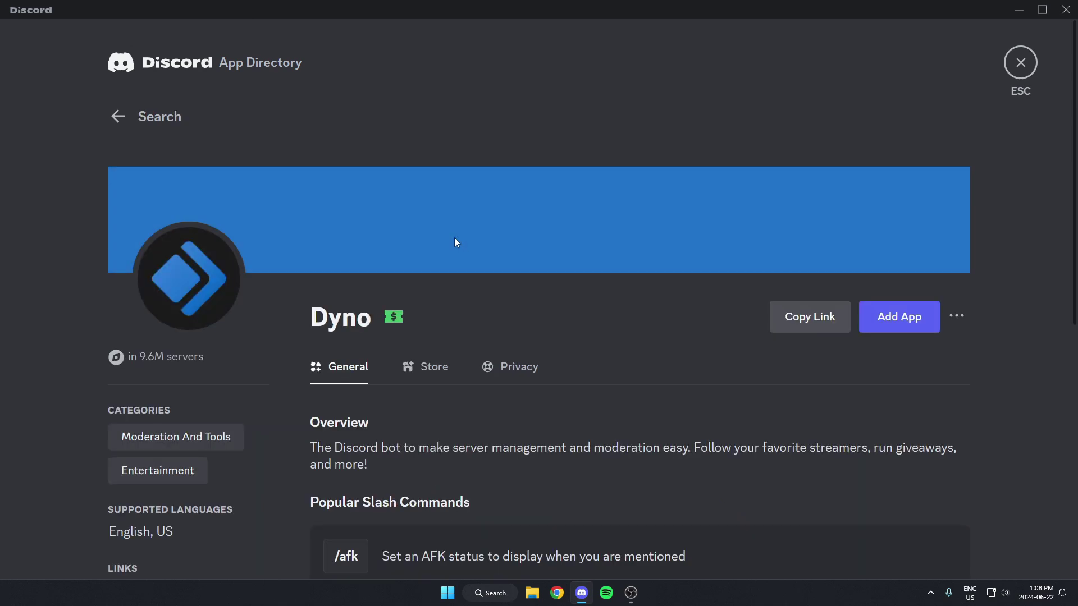
pyautogui.click(900, 322)
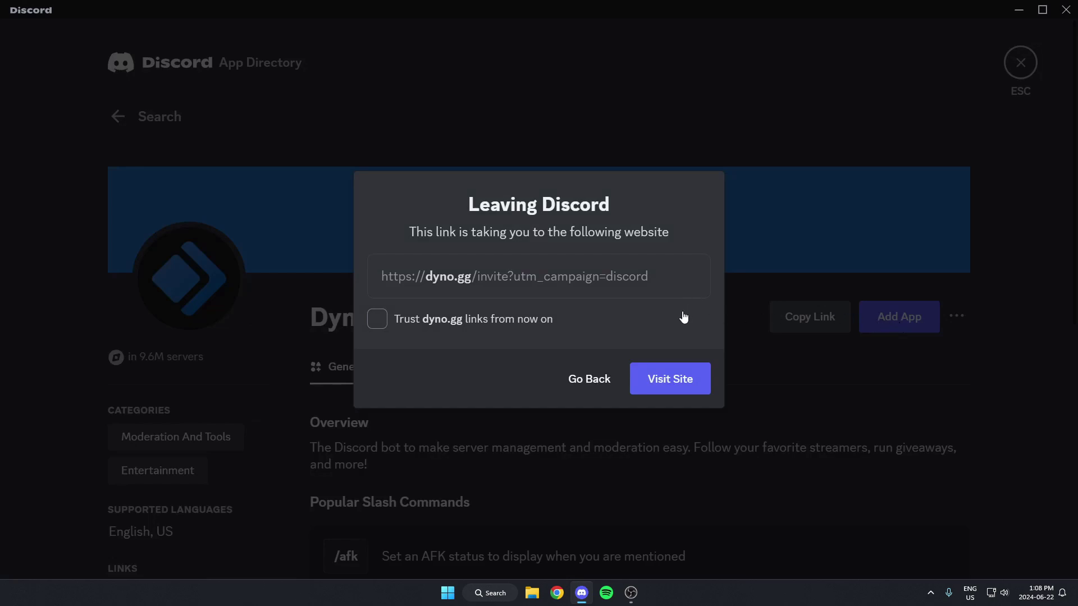
pyautogui.click(670, 379)
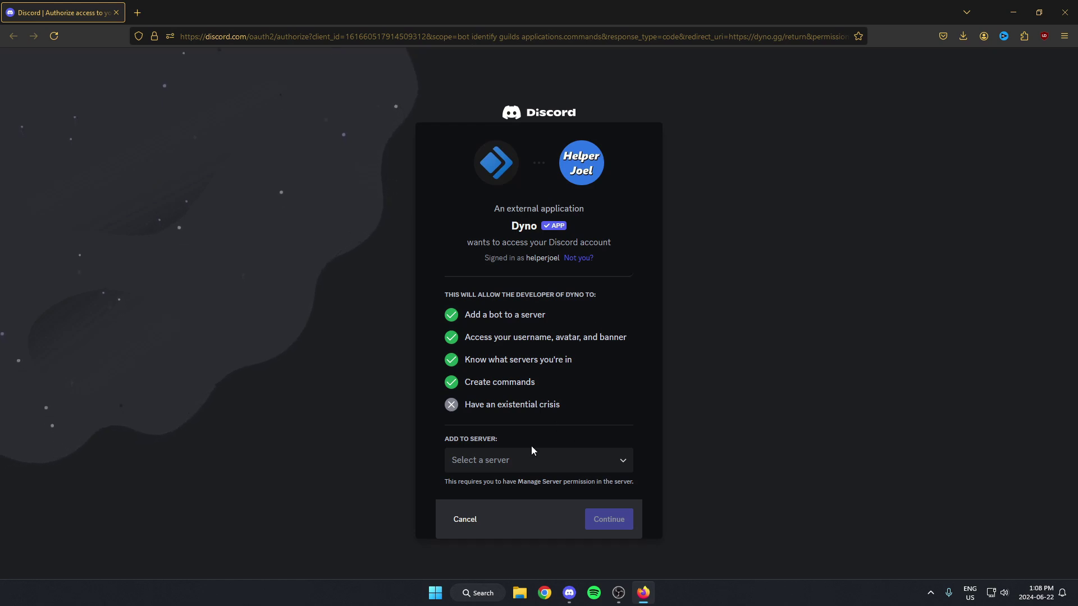
# Authorize Dyno for Test Server with its listed permissions and pass the captcha
pyautogui.click(495, 460)
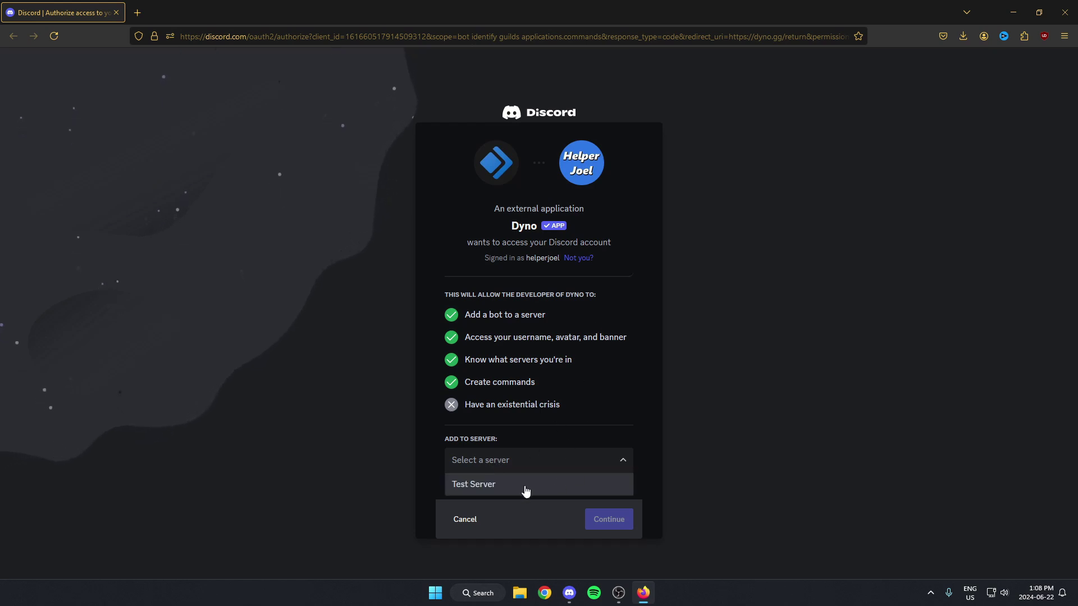
pyautogui.click(495, 485)
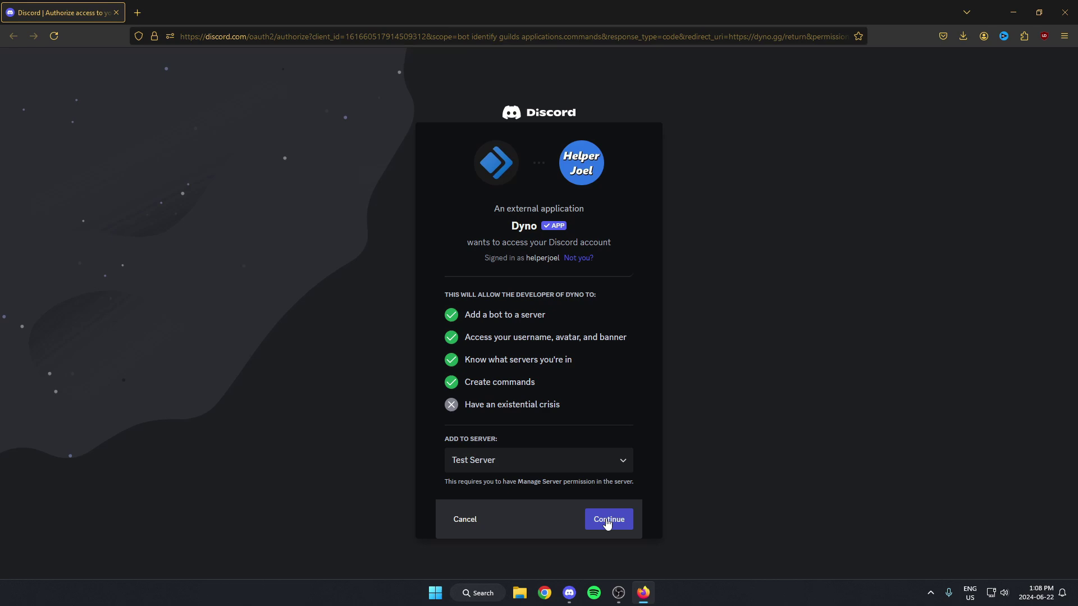
pyautogui.click(607, 523)
pyautogui.scroll(-5, 557, 361)
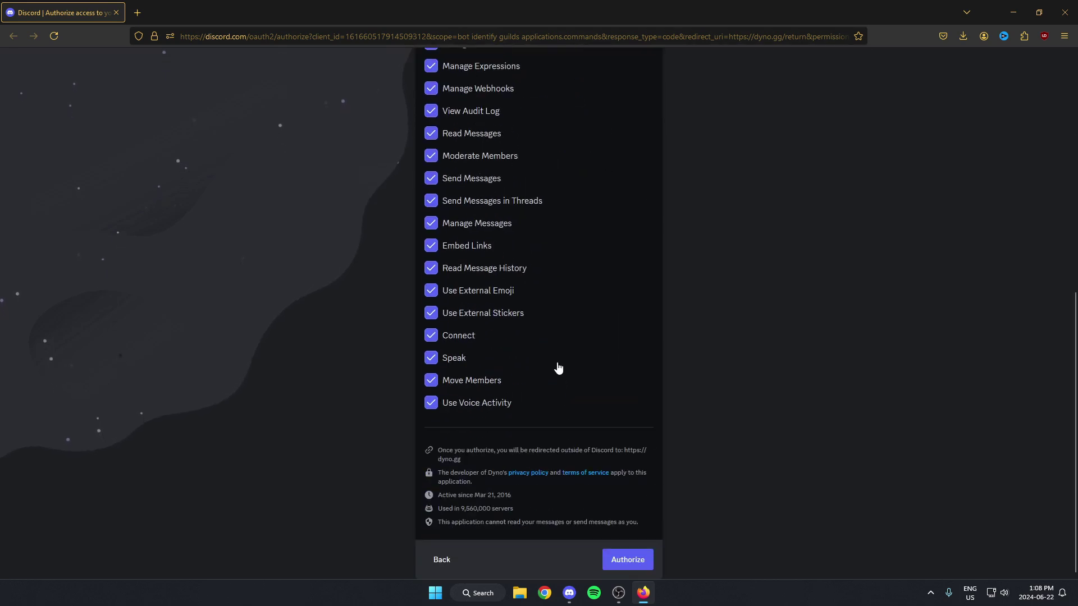
pyautogui.click(629, 559)
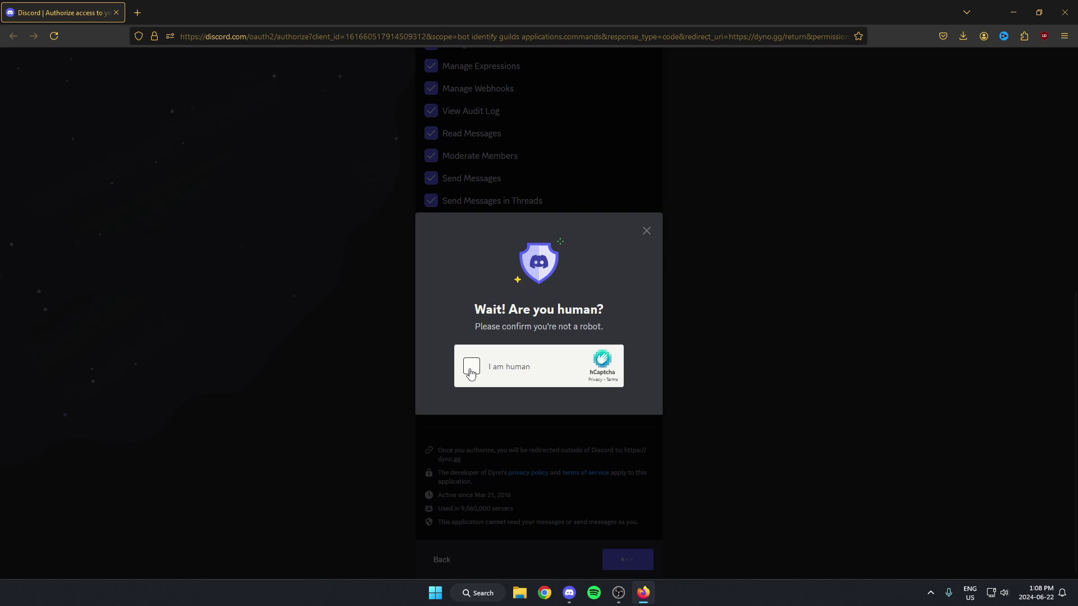
pyautogui.click(470, 368)
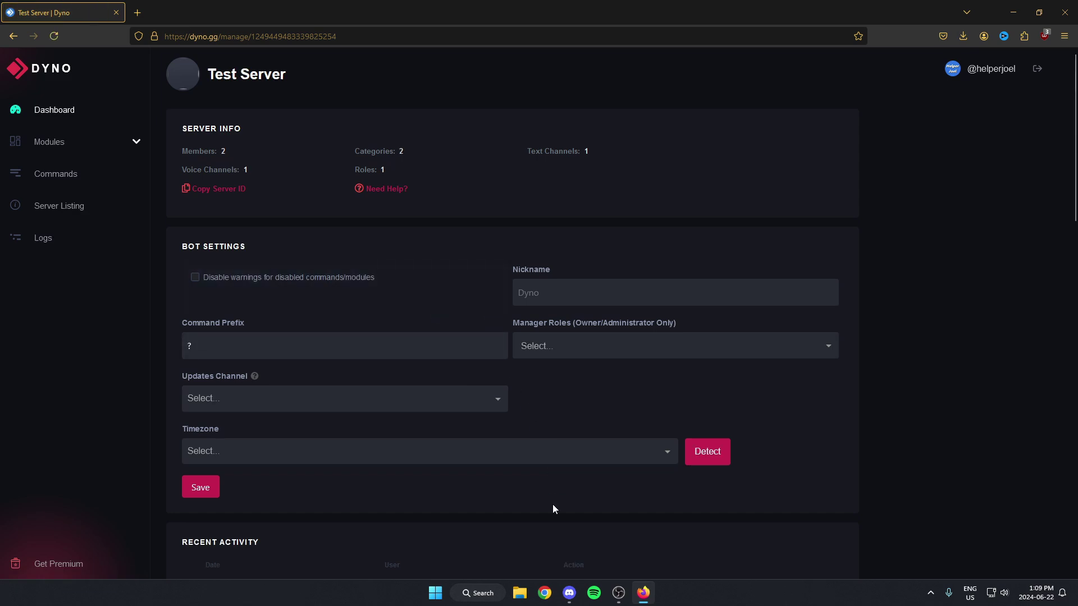
# Switch back to the Discord app and close the App Directory
pyautogui.click(570, 593)
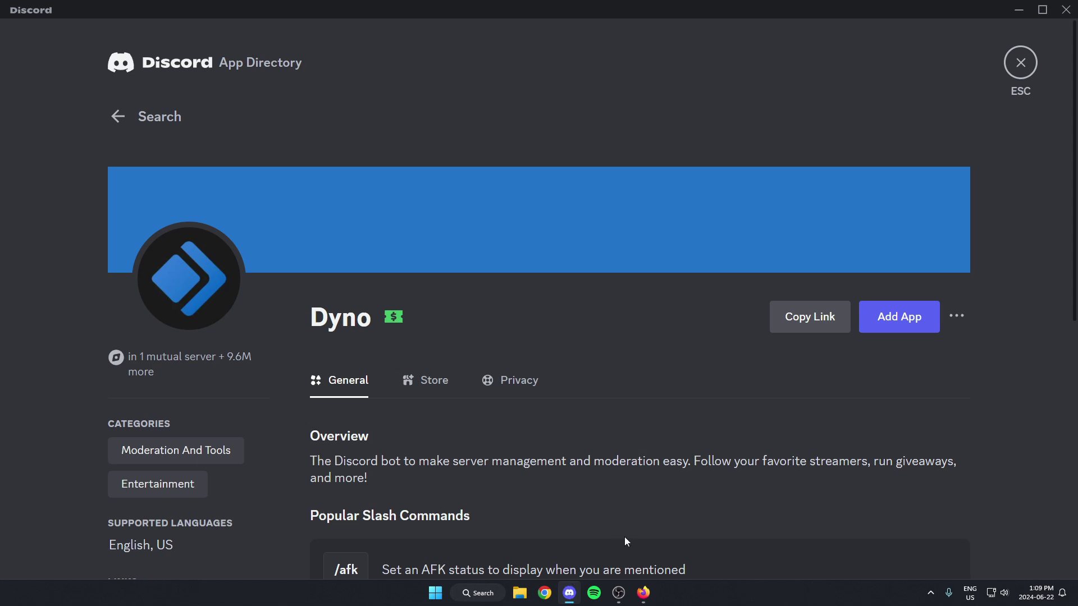
pyautogui.click(1020, 63)
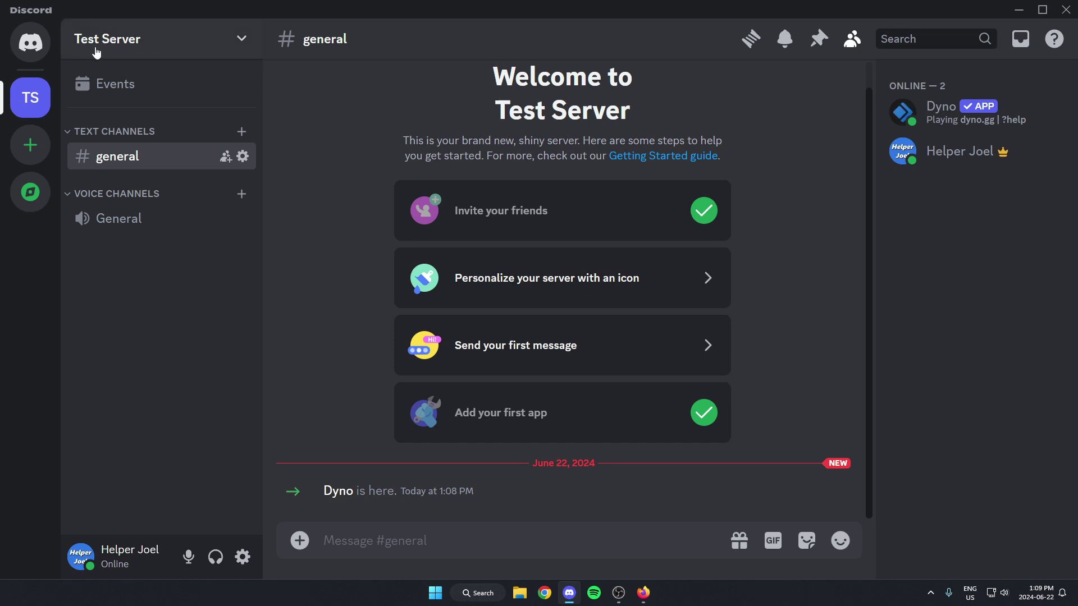
# Create a new role under Test Server's Server Settings > Roles
pyautogui.click(114, 49)
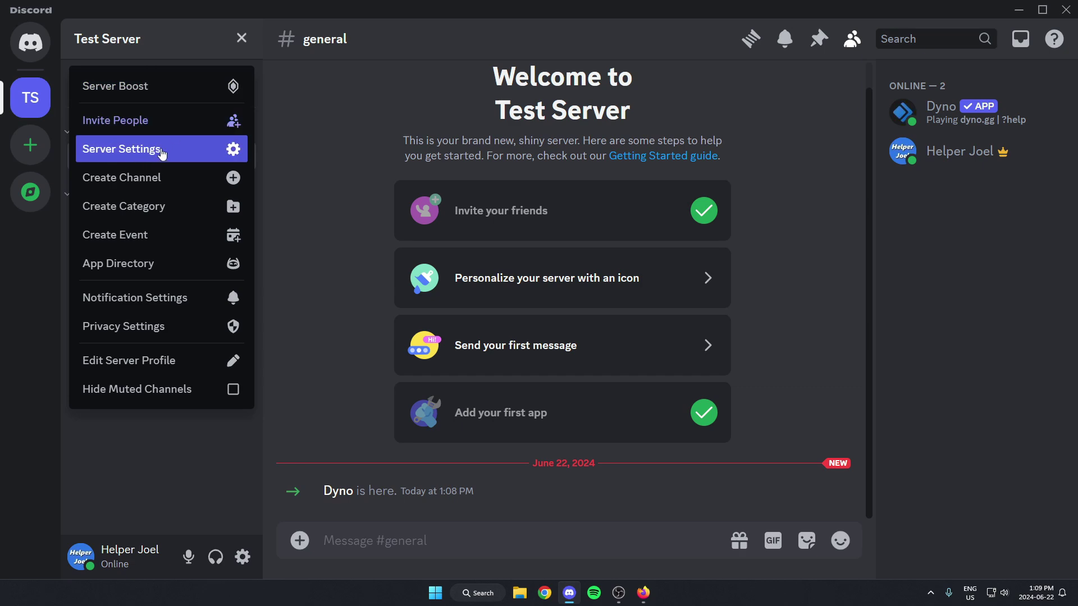
pyautogui.click(164, 151)
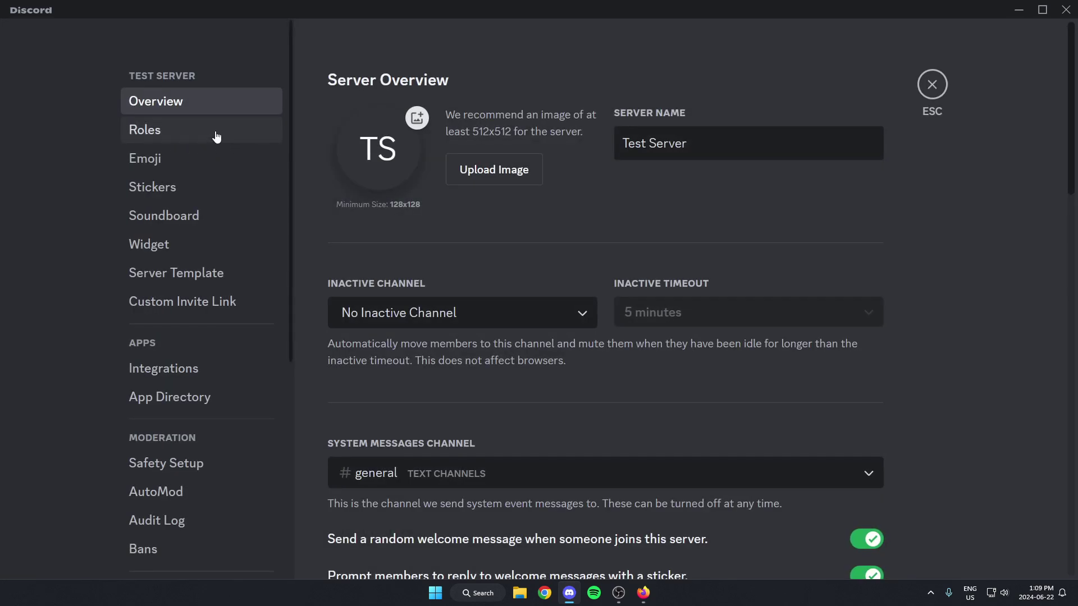
pyautogui.click(201, 138)
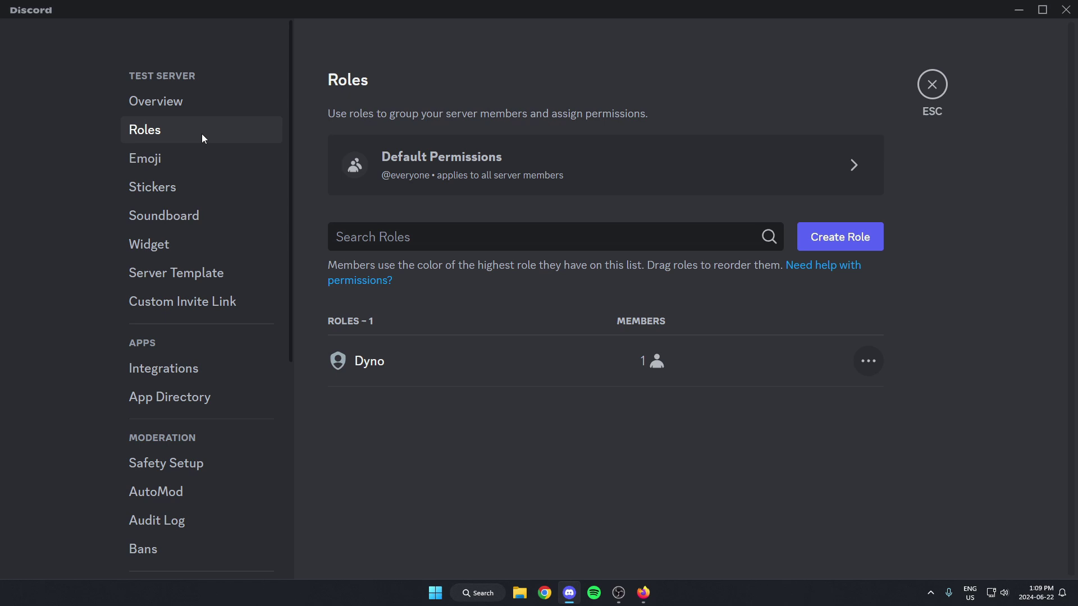
pyautogui.click(838, 248)
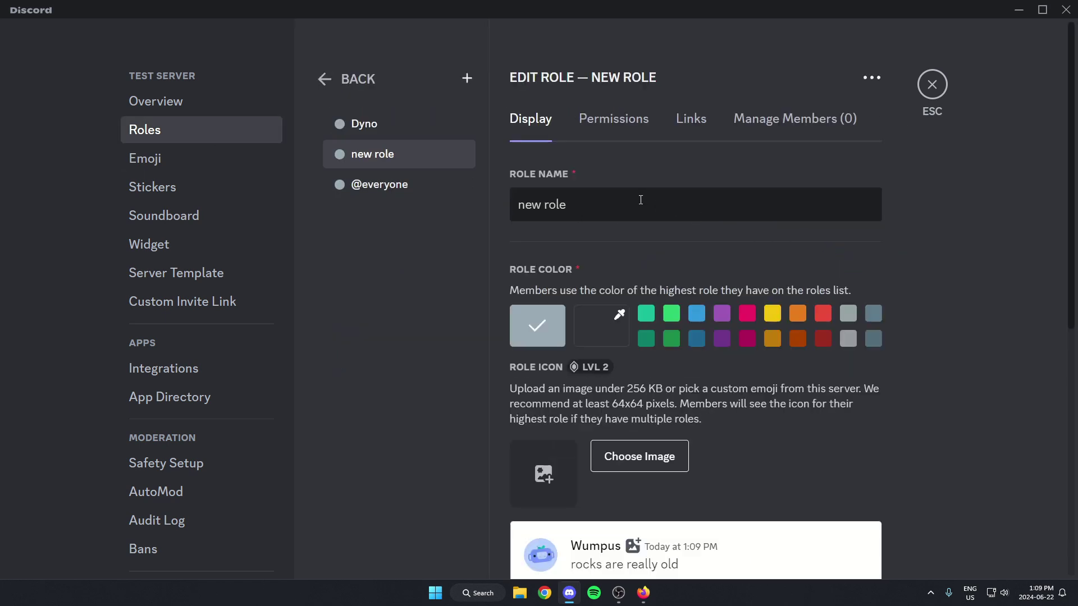
# Rename the role 'auto role', save it, and move it above Dyno
pyautogui.moveTo(641, 202); pyautogui.dragTo(525, 202)
pyautogui.press('BackSpace')
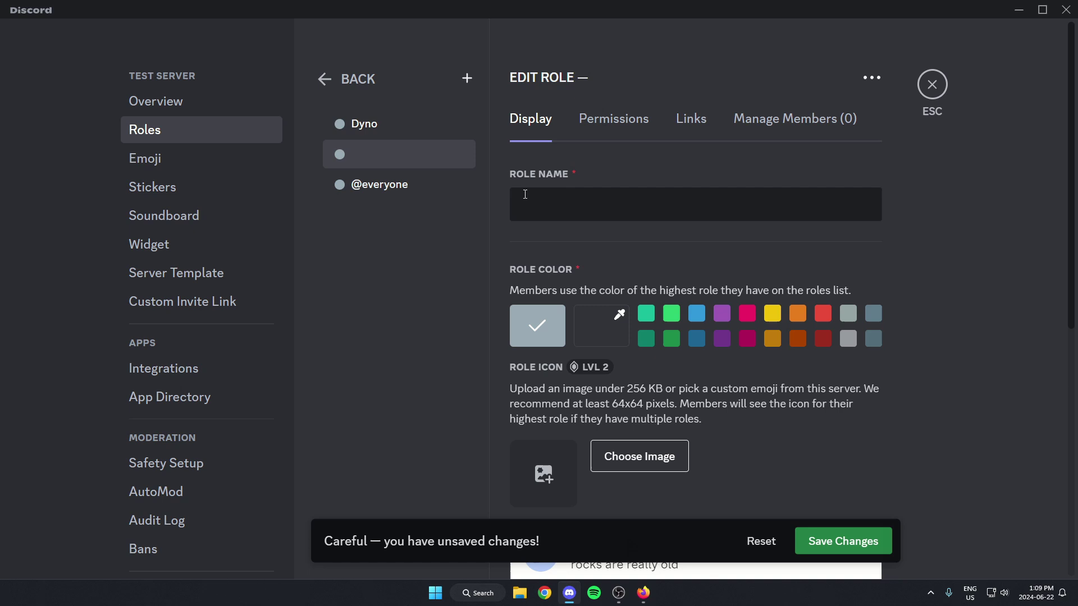
pyautogui.write('auto role')
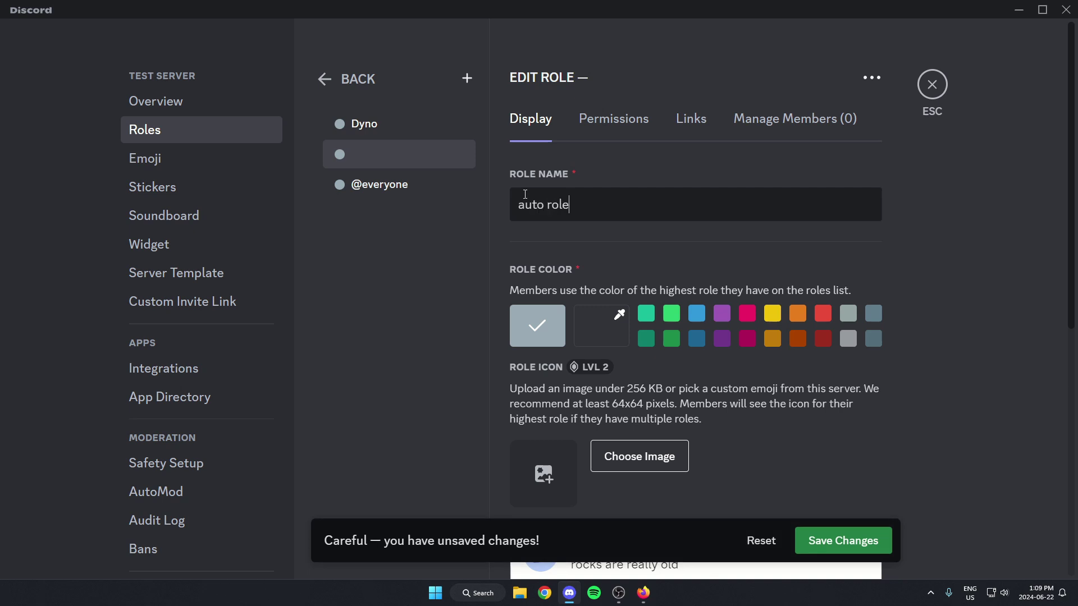
pyautogui.click(842, 540)
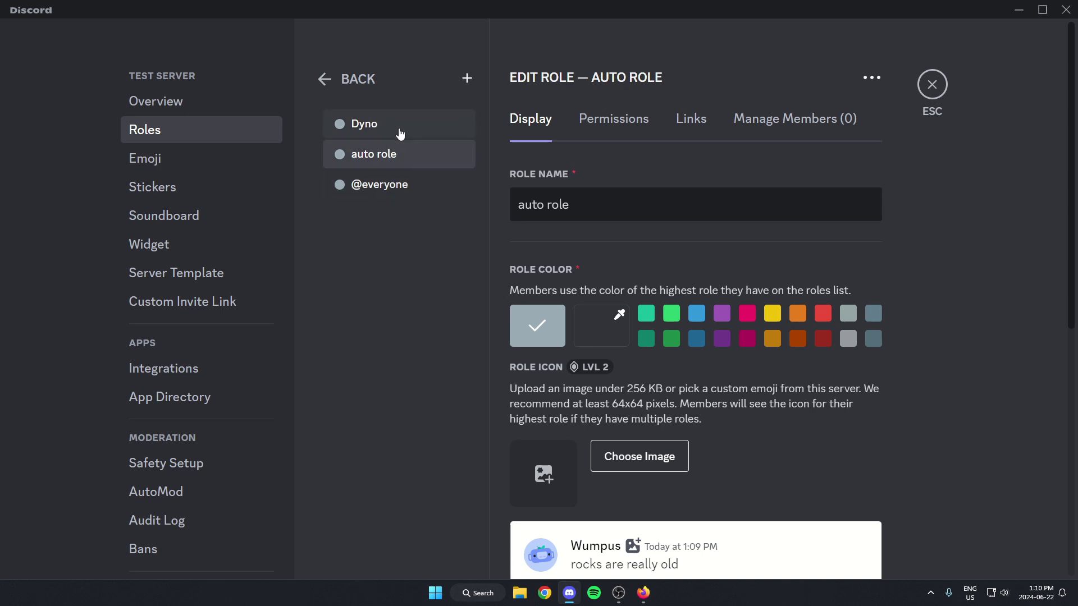
pyautogui.moveTo(396, 155)
pyautogui.mouseDown()
pyautogui.moveTo(396, 122)
pyautogui.moveTo(409, 123)
pyautogui.mouseUp()
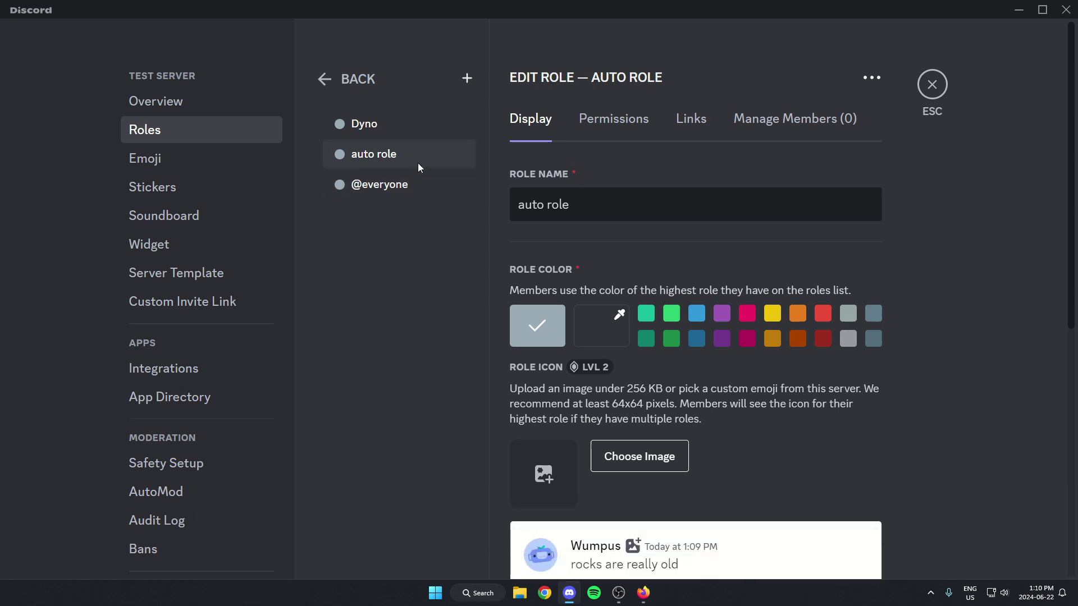
pyautogui.moveTo(402, 154)
pyautogui.mouseDown()
pyautogui.moveTo(402, 122)
pyautogui.moveTo(416, 124)
pyautogui.mouseUp()
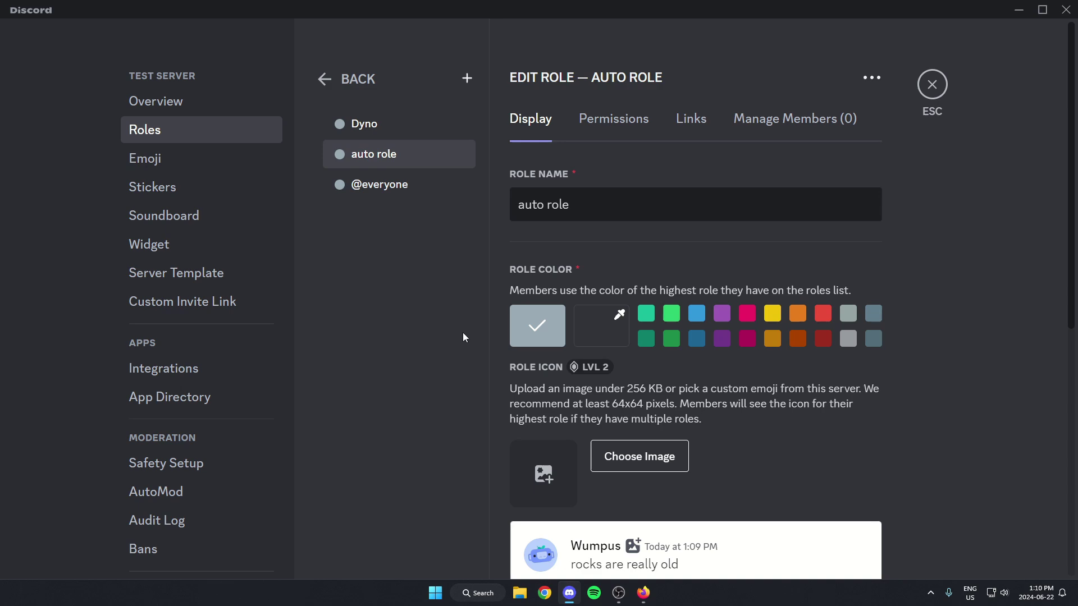
pyautogui.click(932, 84)
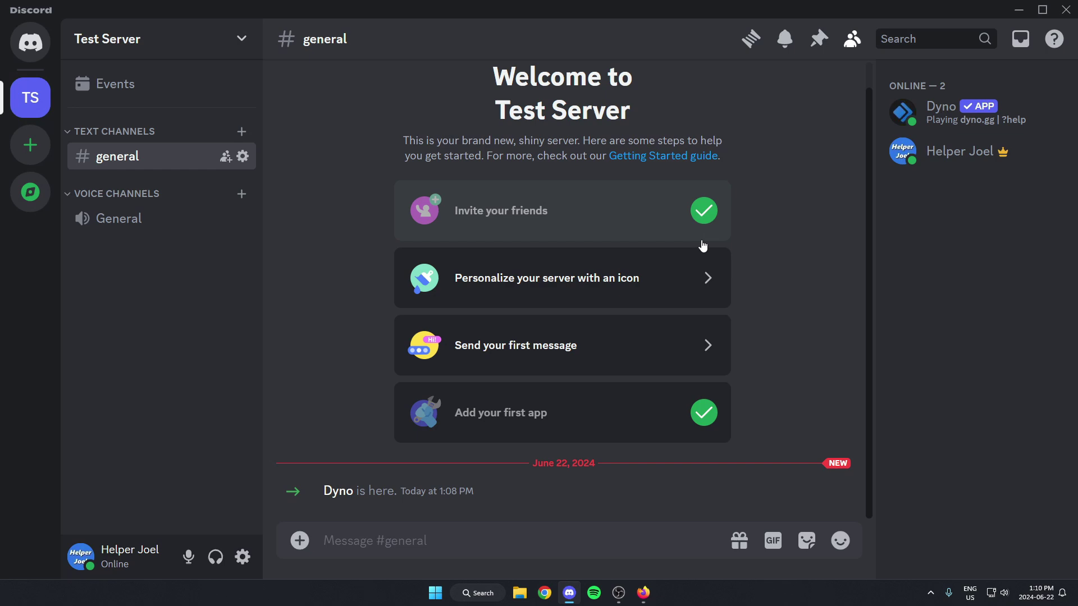
pyautogui.rightClick(938, 113)
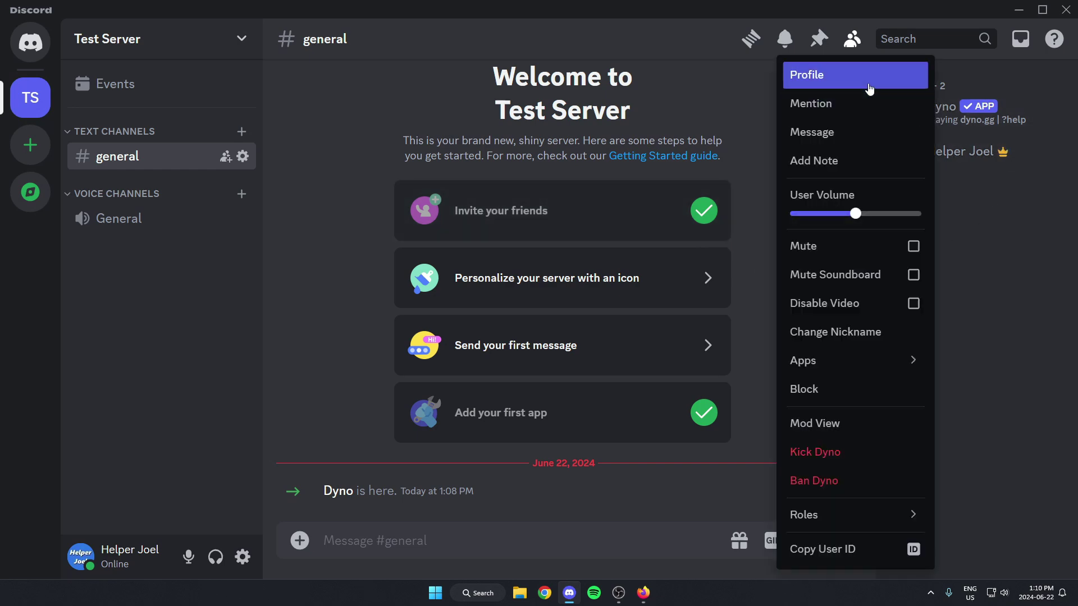
pyautogui.click(809, 75)
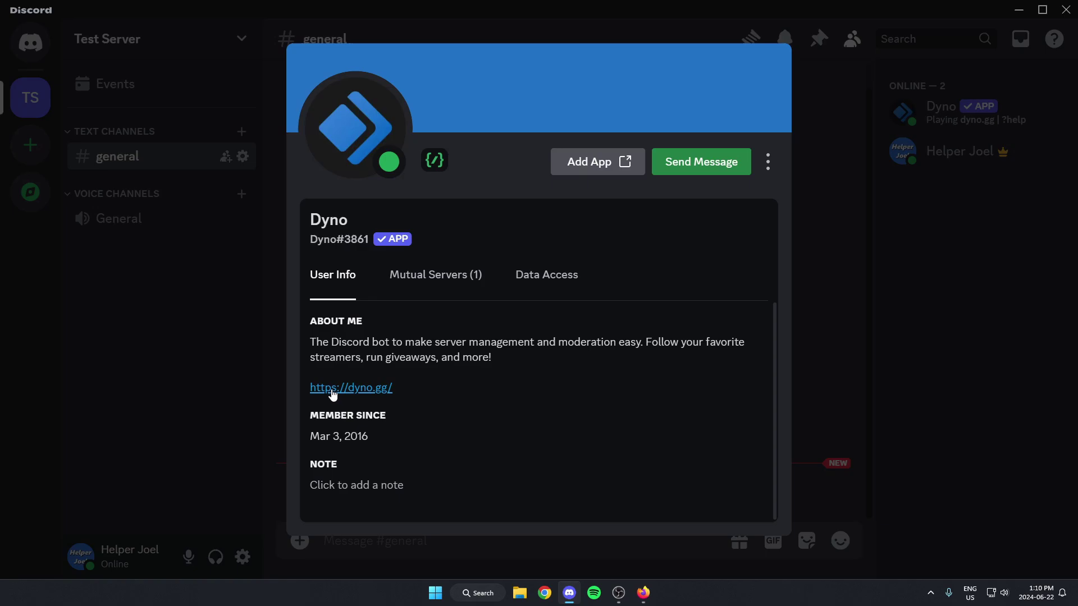
pyautogui.click(331, 389)
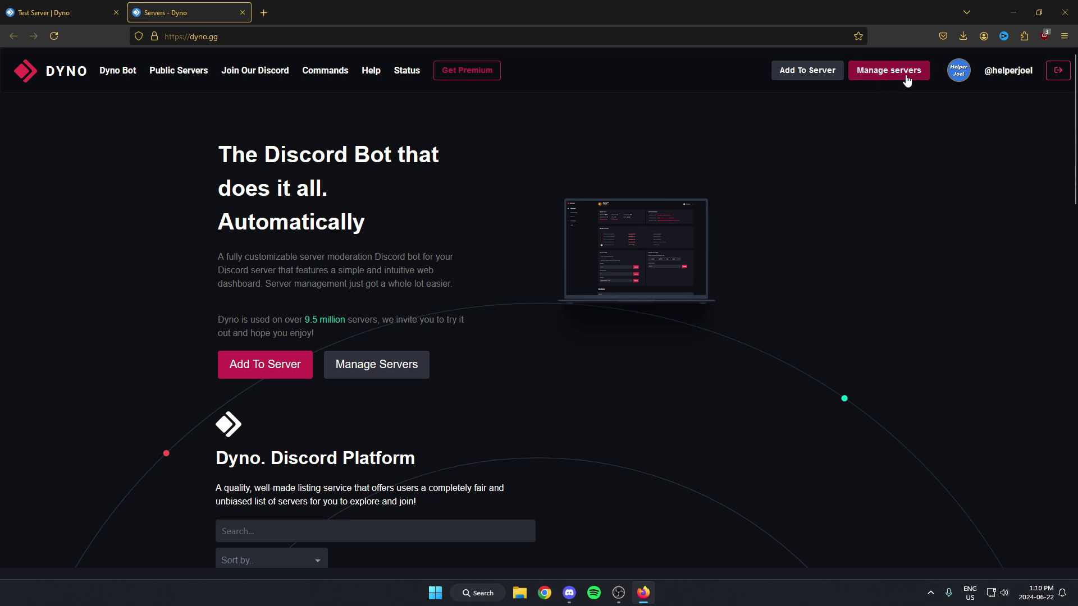
# Open the Autoroles card settings from Test Server's Modules page on the Dyno dashboard
pyautogui.click(879, 76)
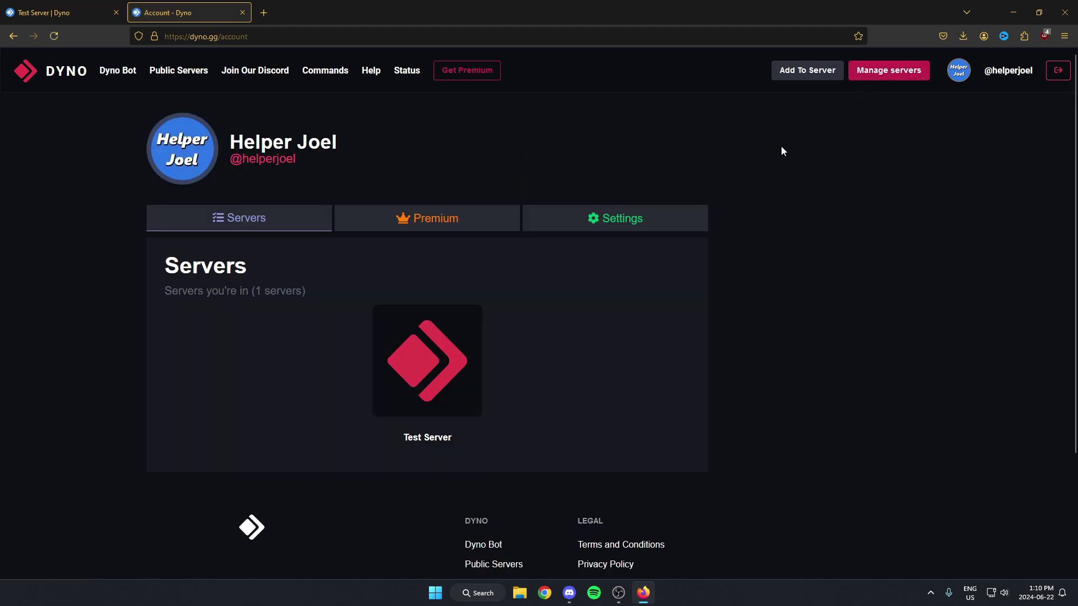
pyautogui.click(429, 370)
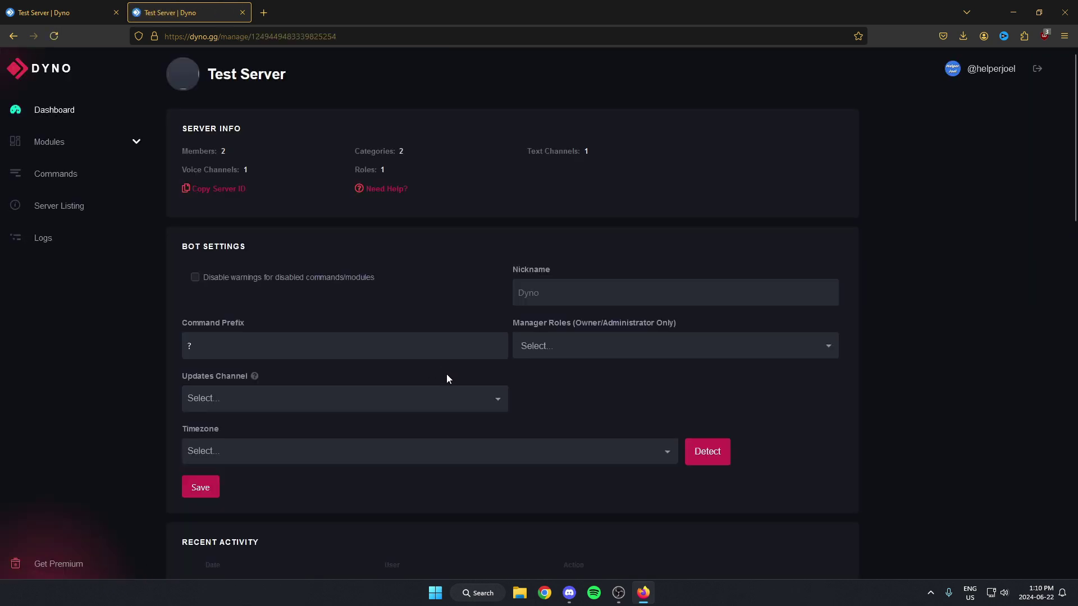
pyautogui.click(62, 150)
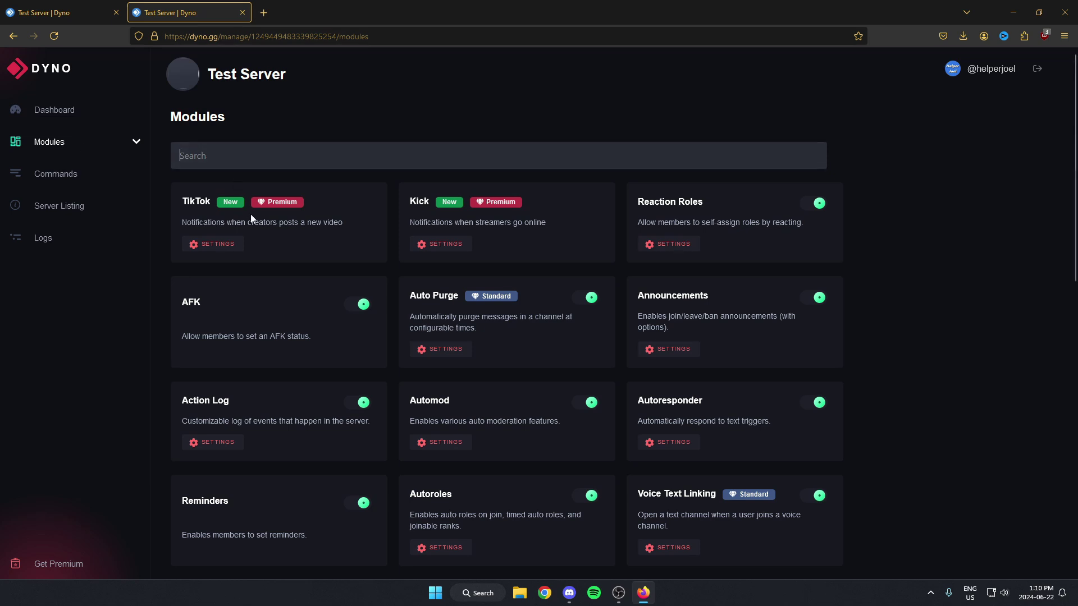
pyautogui.scroll(-2, 335, 293)
pyautogui.scroll(-1, 335, 296)
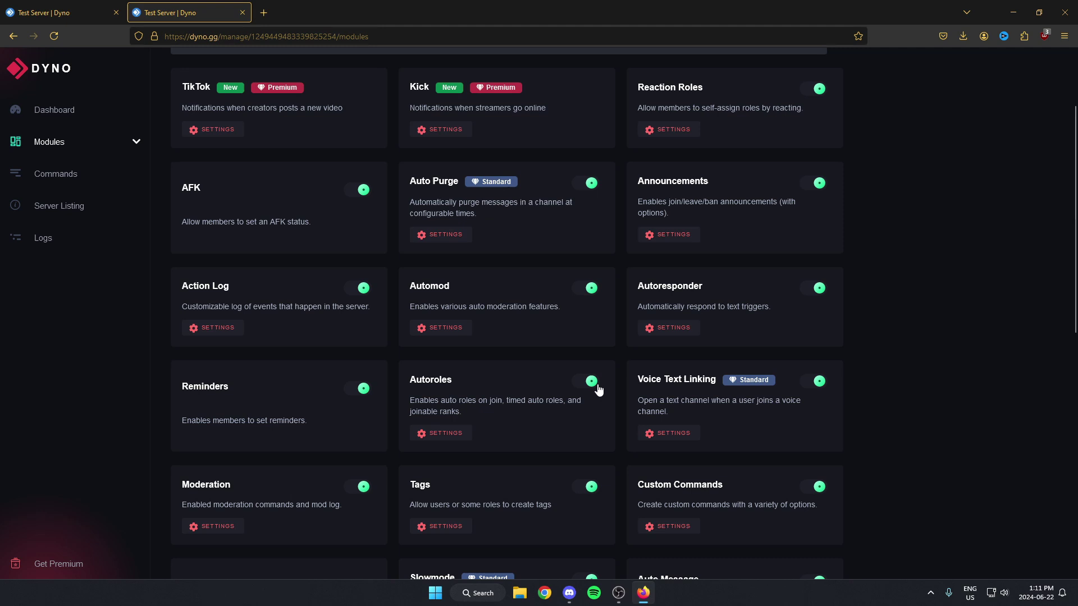
pyautogui.click(450, 435)
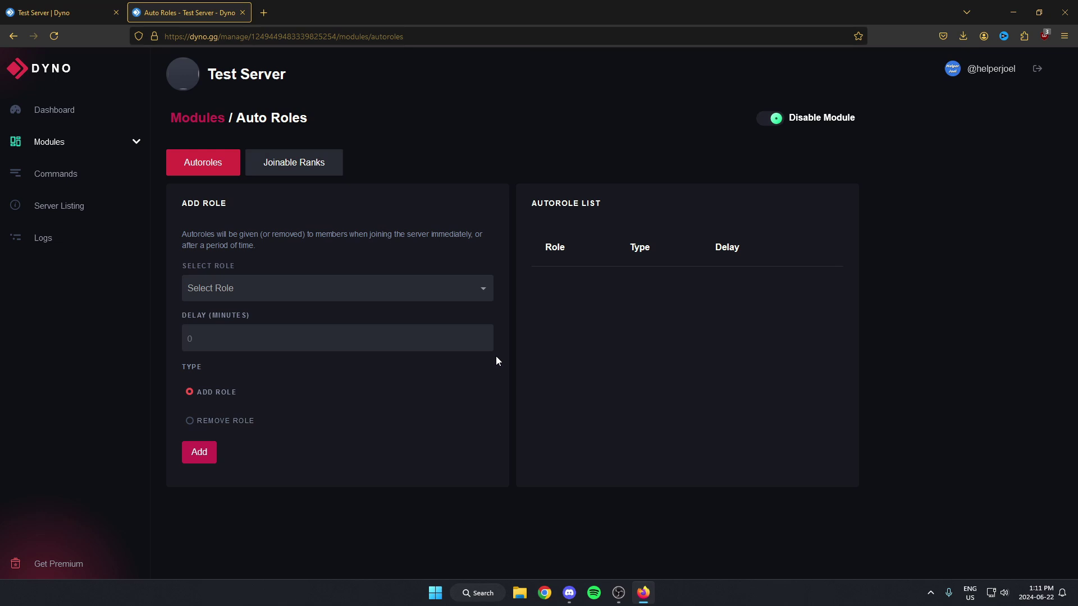
# Add 'auto role' to the autorole list with a delay of 0
pyautogui.click(283, 287)
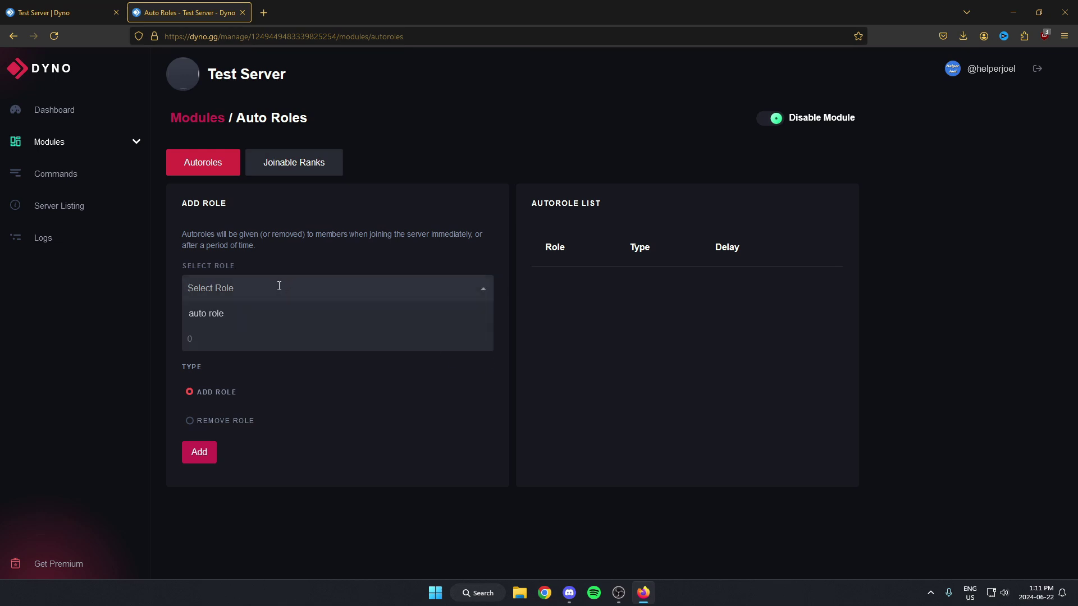
pyautogui.click(257, 315)
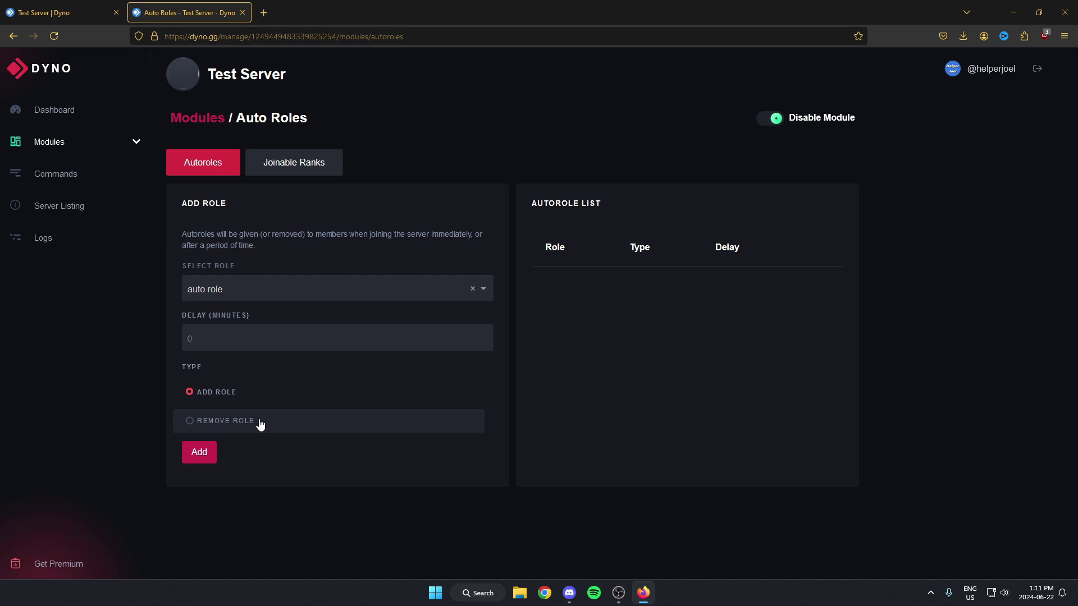
pyautogui.click(200, 461)
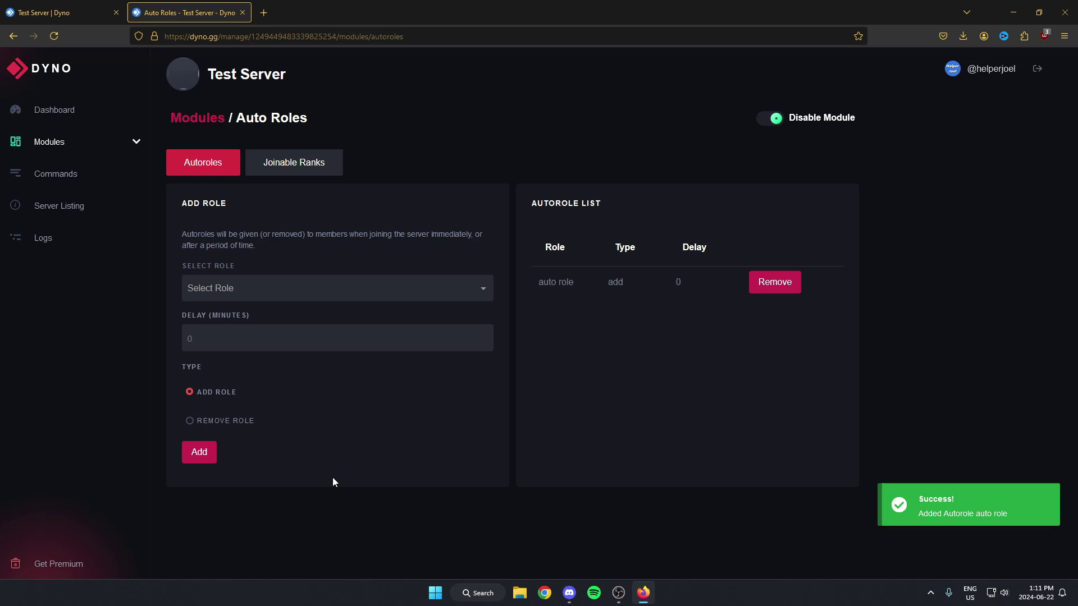
pyautogui.click(570, 594)
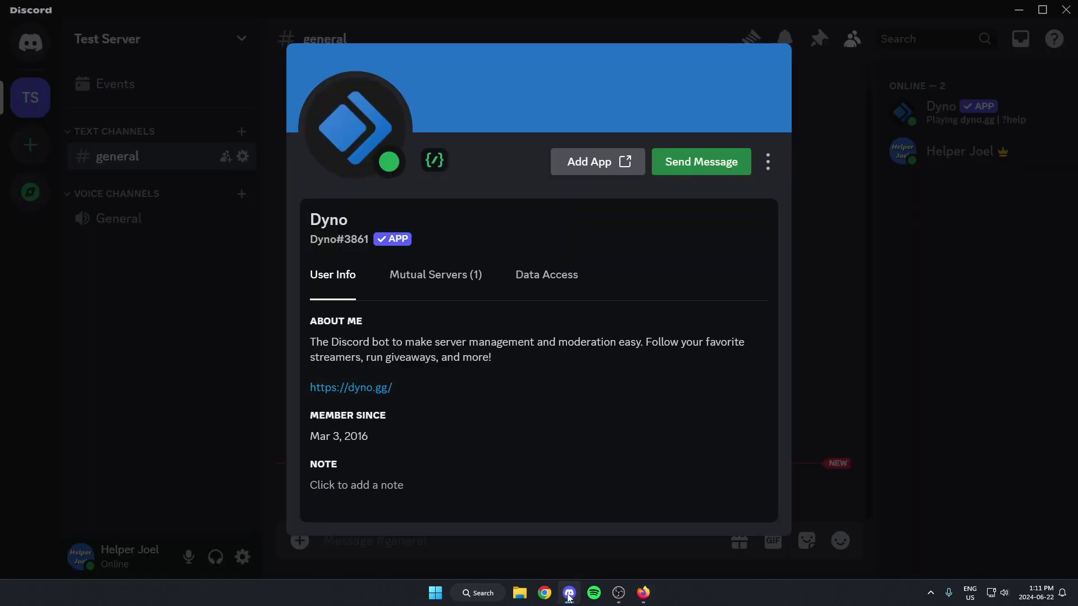
pyautogui.click(281, 427)
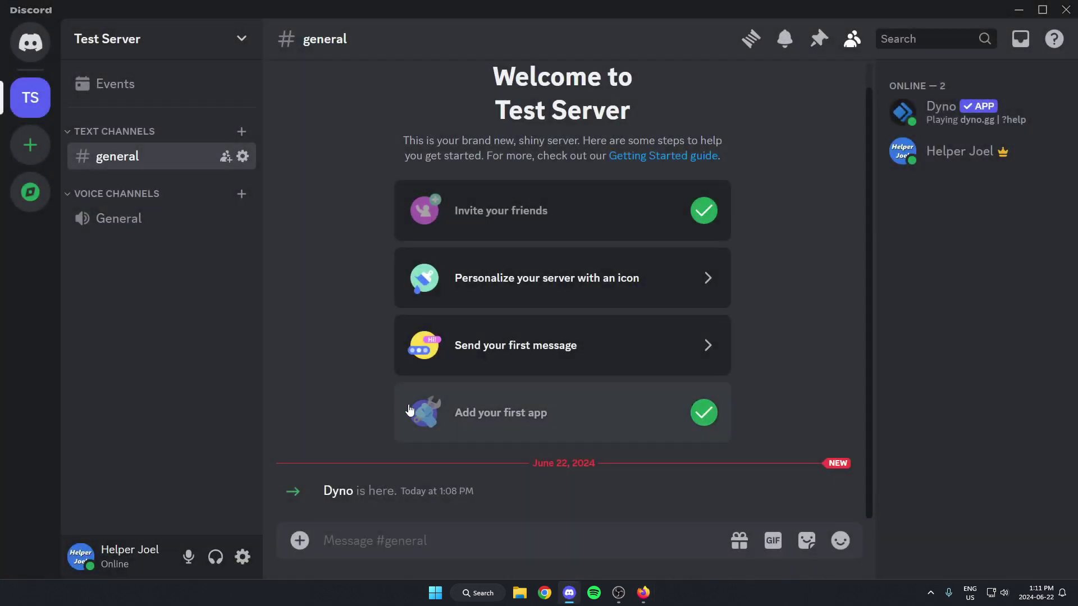